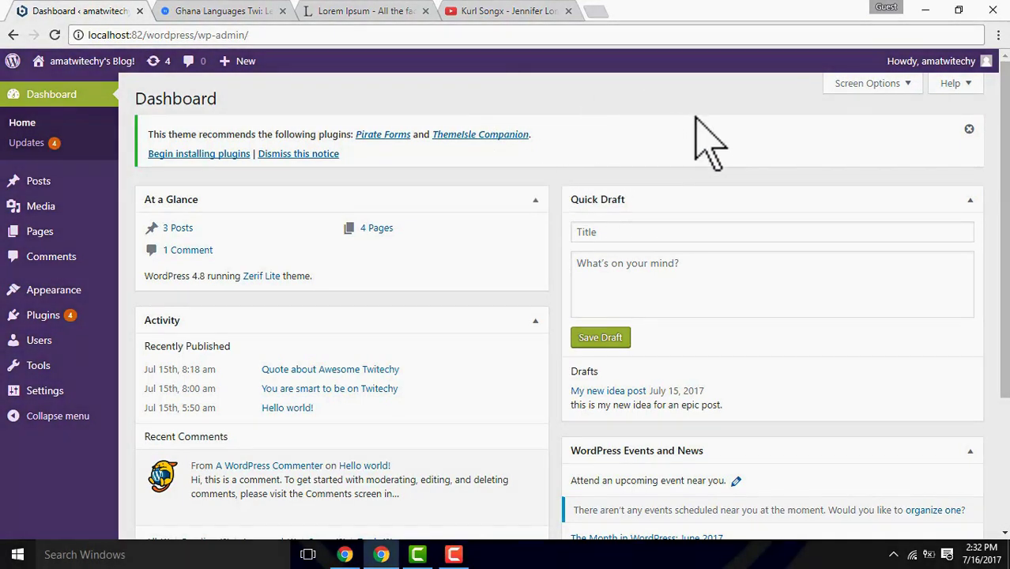
Switch to the Twitechy website tab and scroll through its page.
click(224, 11)
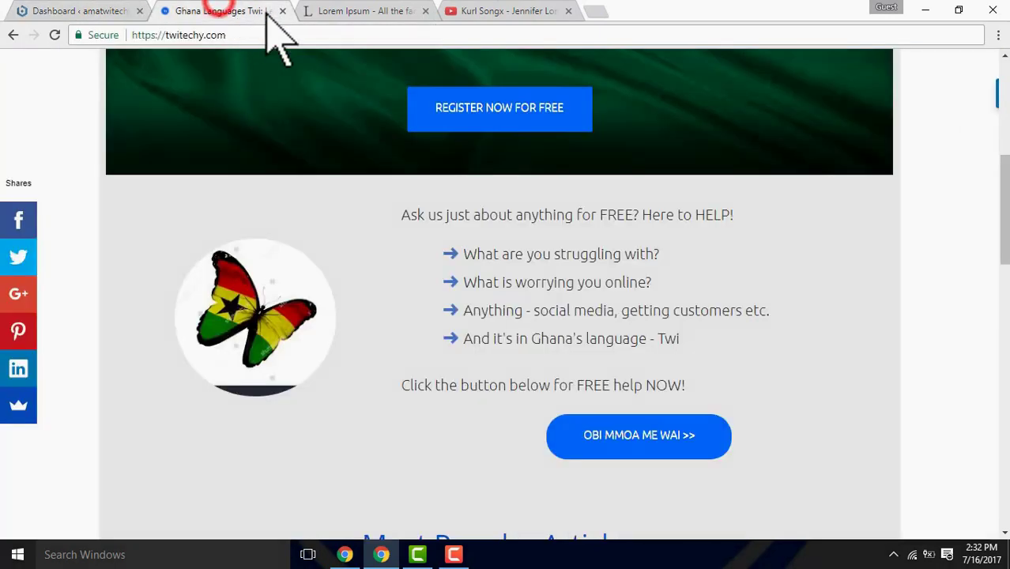
click(1001, 77)
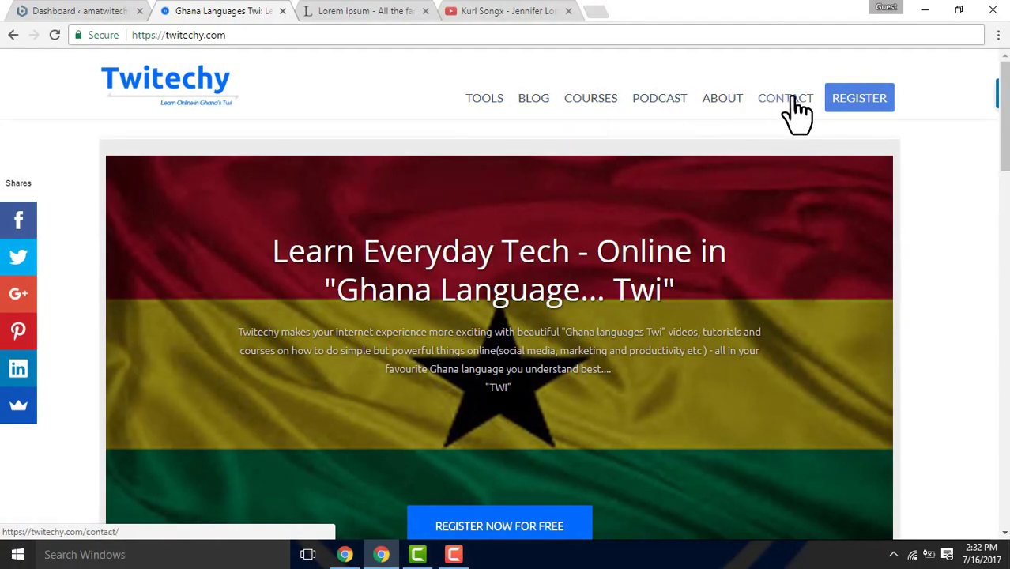
click(1002, 239)
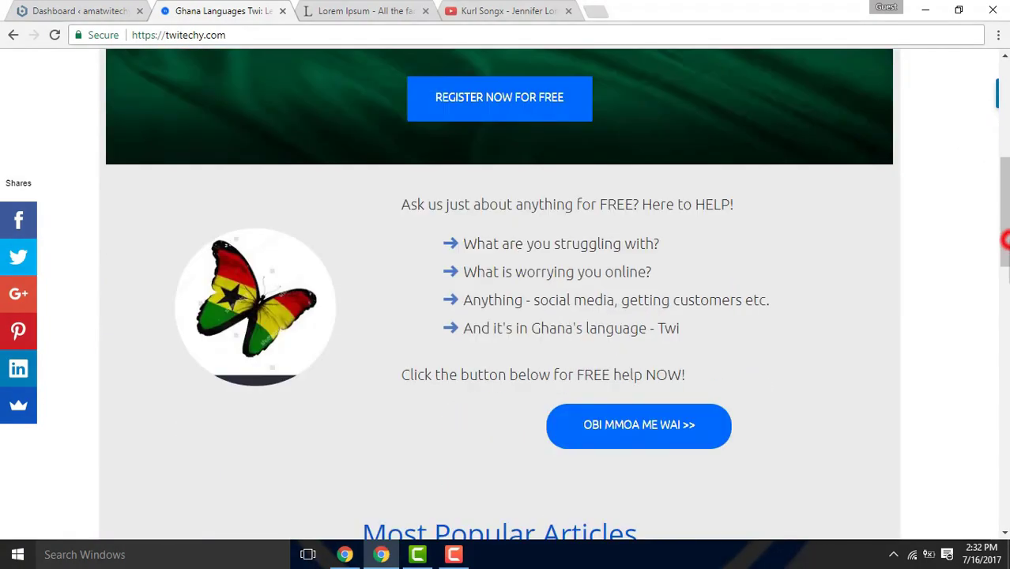
click(1000, 234)
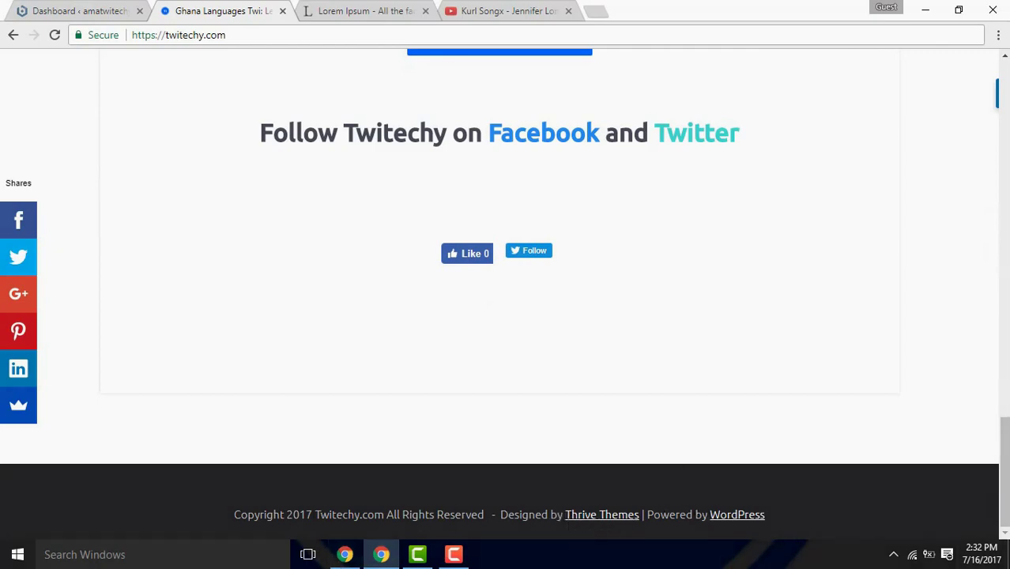
click(1003, 361)
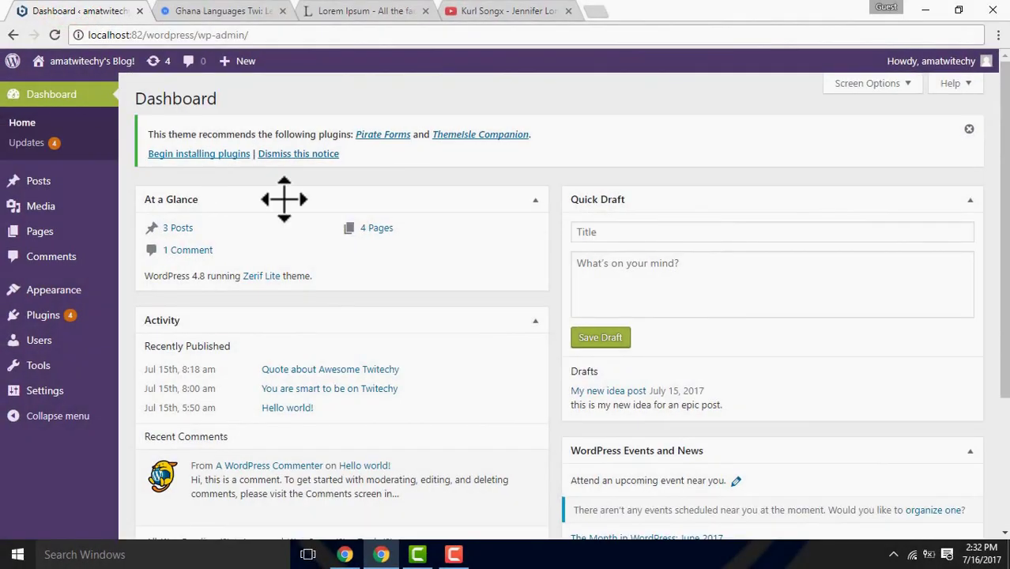
Open Appearance > Menus and scroll down to the Header menu's structure.
mouse_move(59, 302)
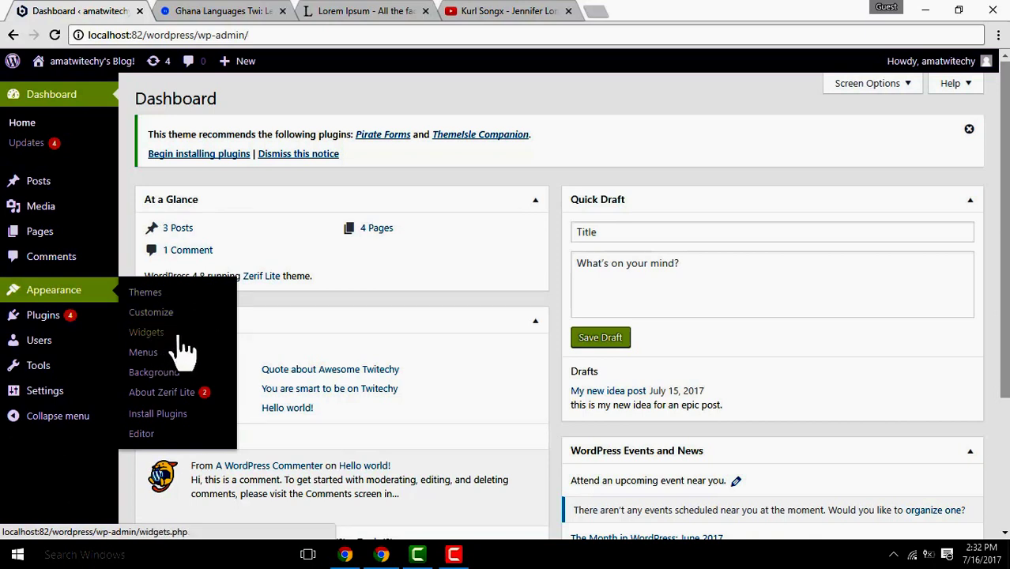
click(145, 352)
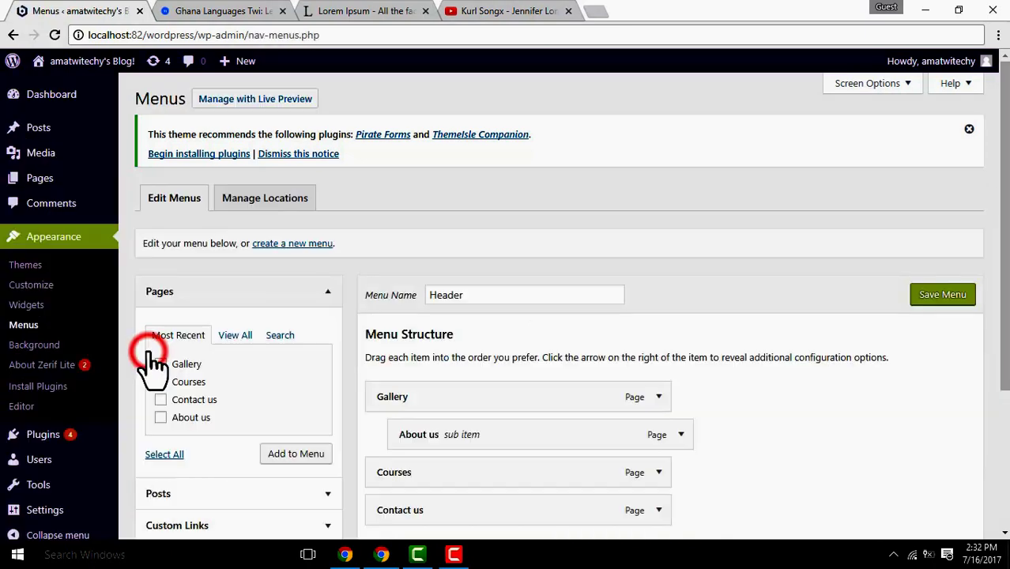
drag(1001, 130, 1002, 233)
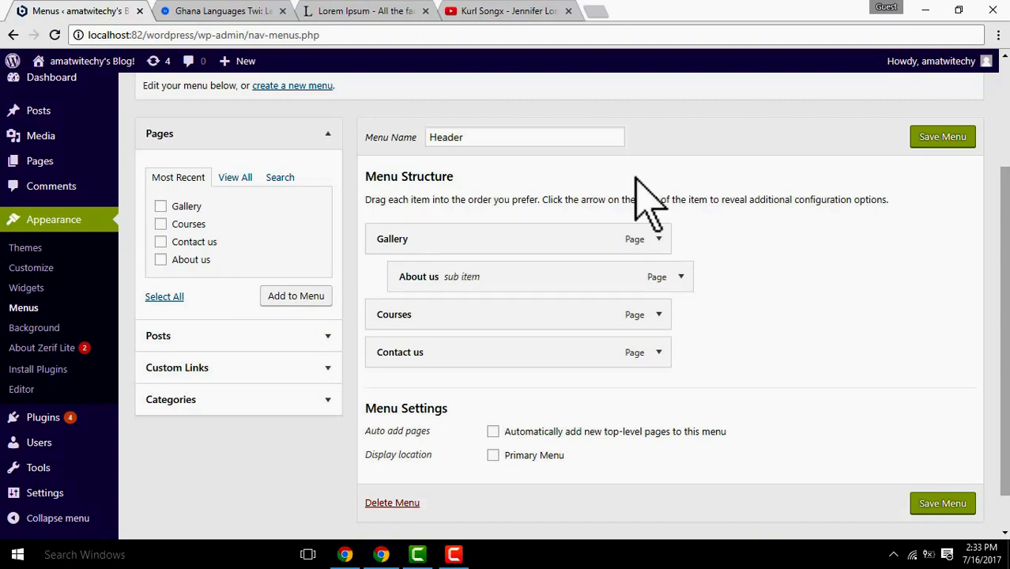
Rename the Header menu to 'Top Header', save it, and switch to the Twitechy tab.
click(427, 137)
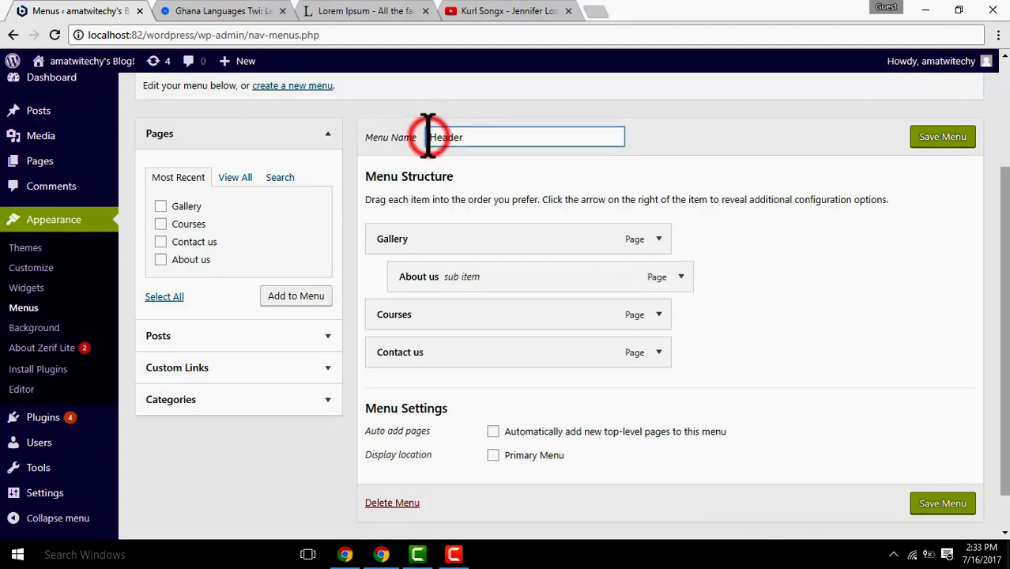
text(Top)
click(950, 137)
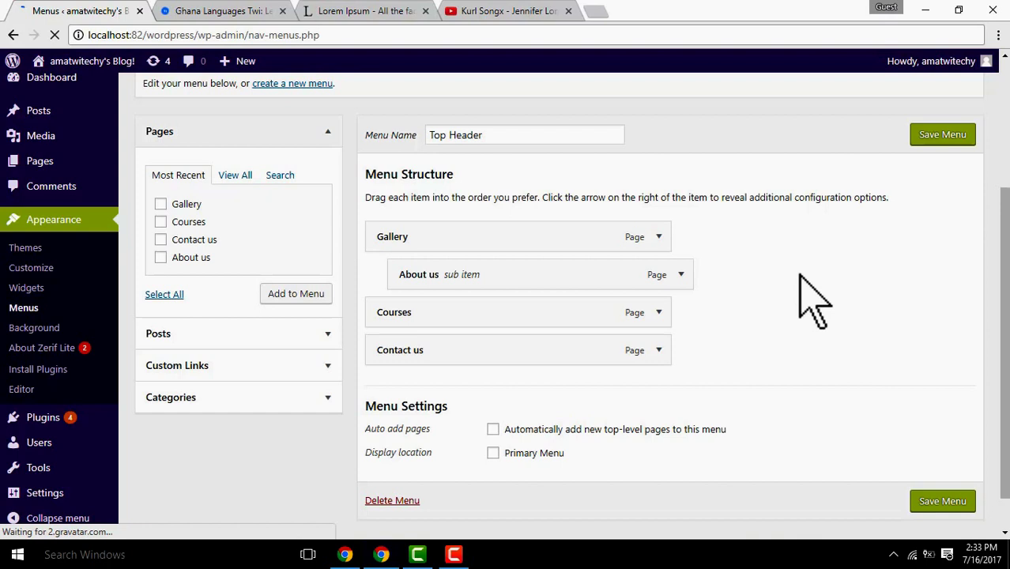
drag(682, 275, 731, 300)
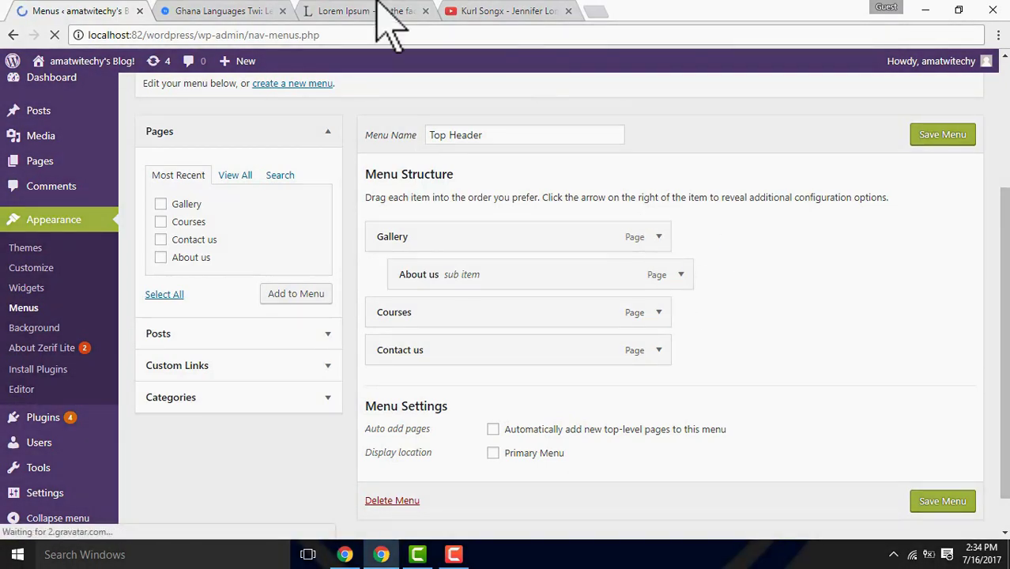
key(ctrl+Tab)
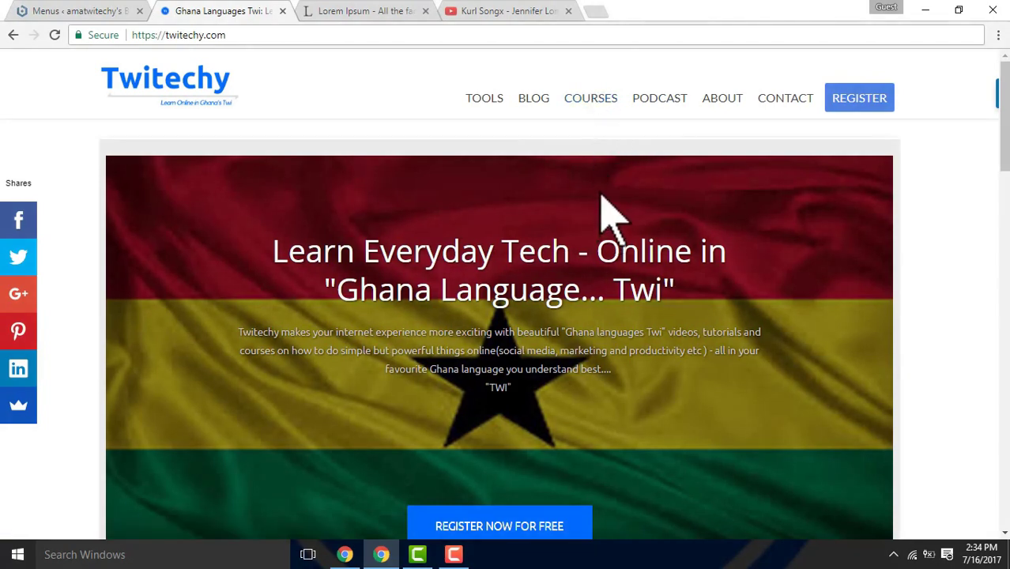
Back on the Menus tab, drag About us and then Courses into sub-item positions under Gallery.
click(26, 8)
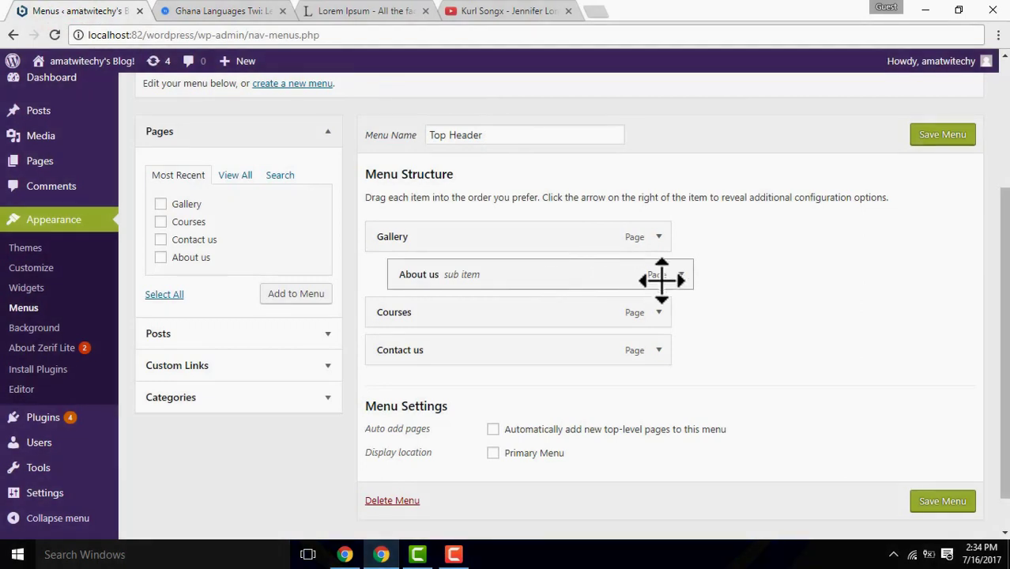
drag(583, 274, 563, 273)
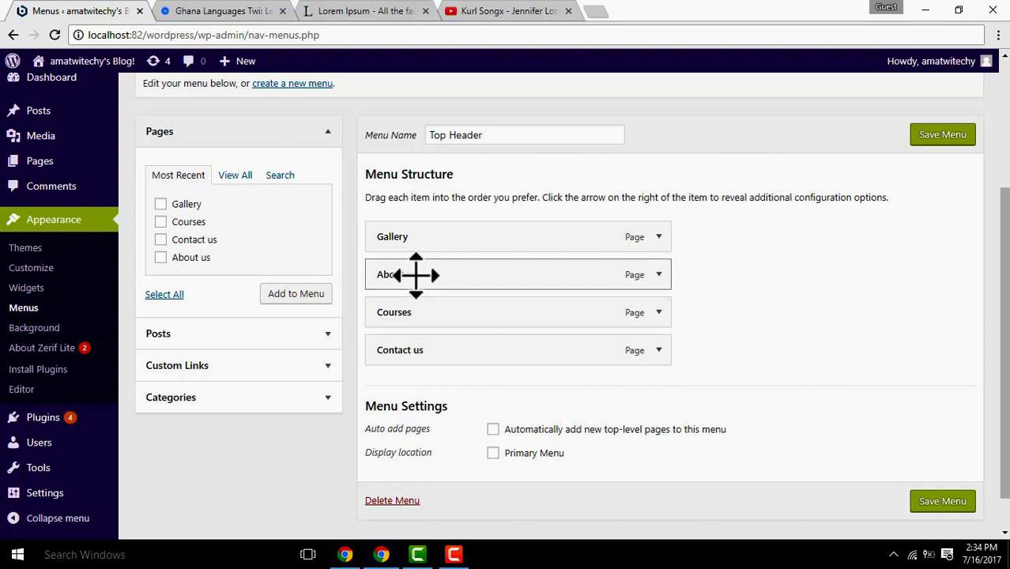
drag(416, 274, 469, 277)
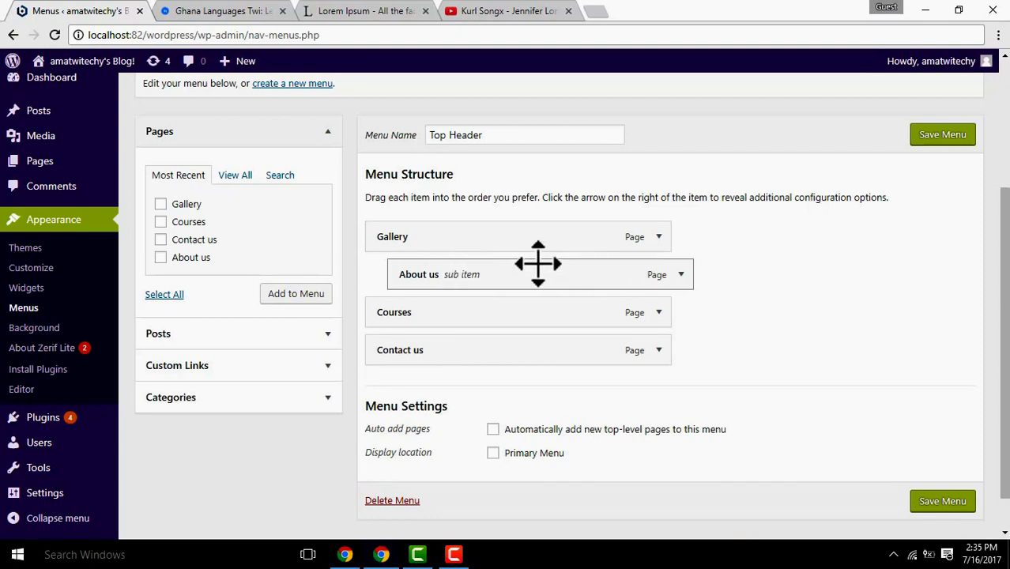
drag(496, 273, 467, 278)
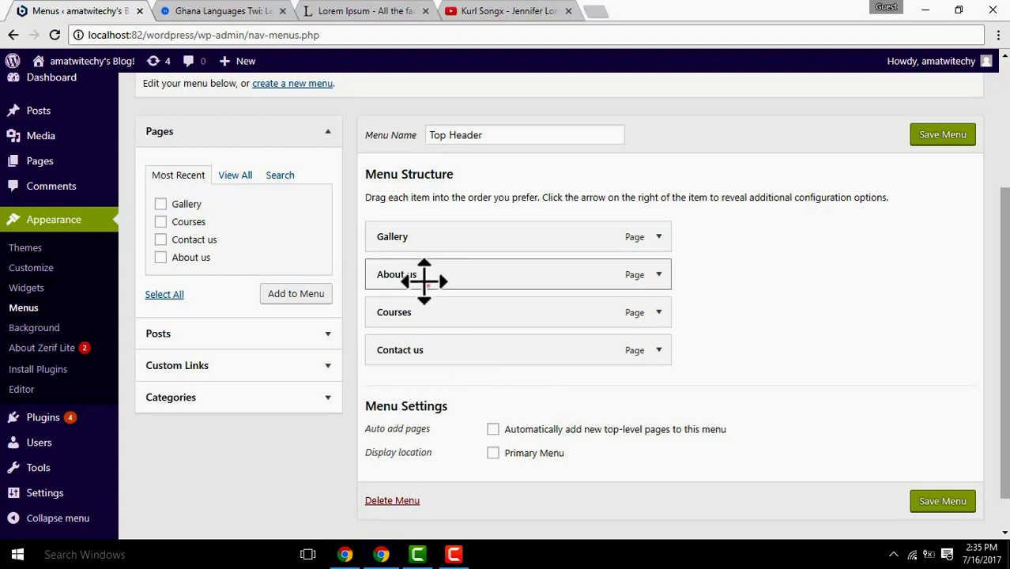
drag(422, 277, 485, 278)
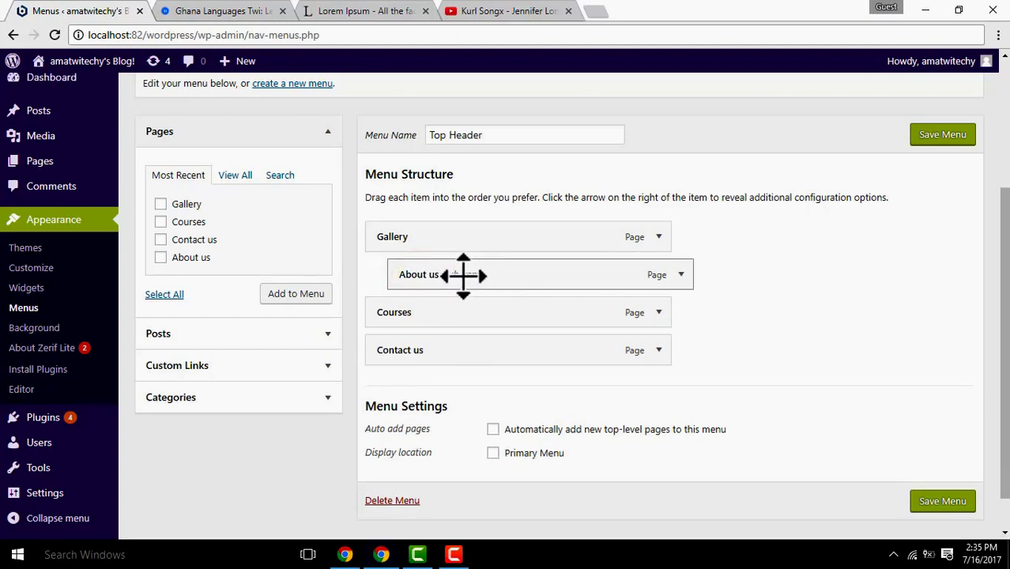
drag(429, 313, 467, 311)
drag(403, 351, 494, 310)
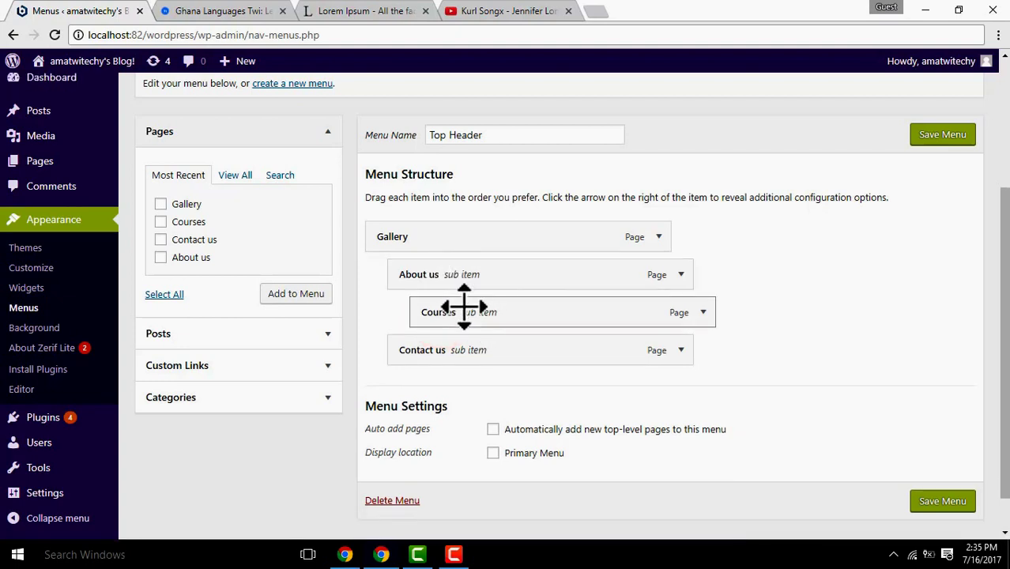
Return Contact us to top level and align Courses with About us under Gallery.
drag(456, 348, 514, 344)
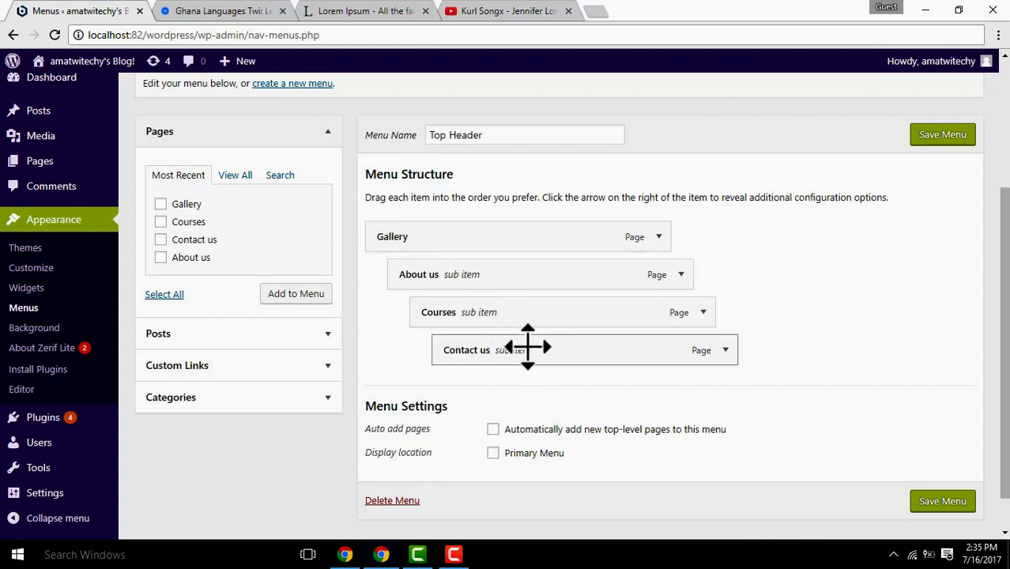
drag(528, 347, 449, 345)
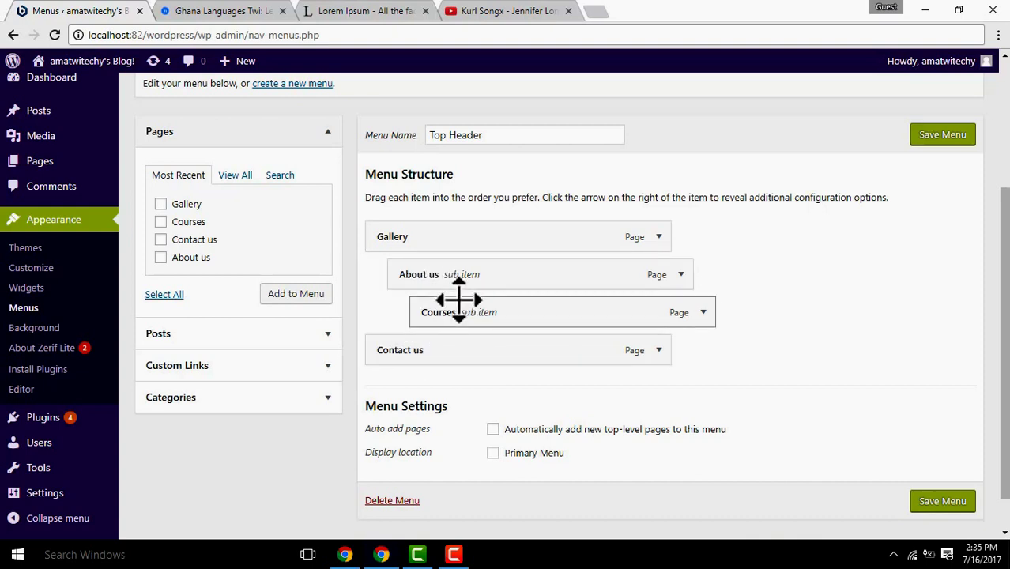
drag(482, 311, 468, 293)
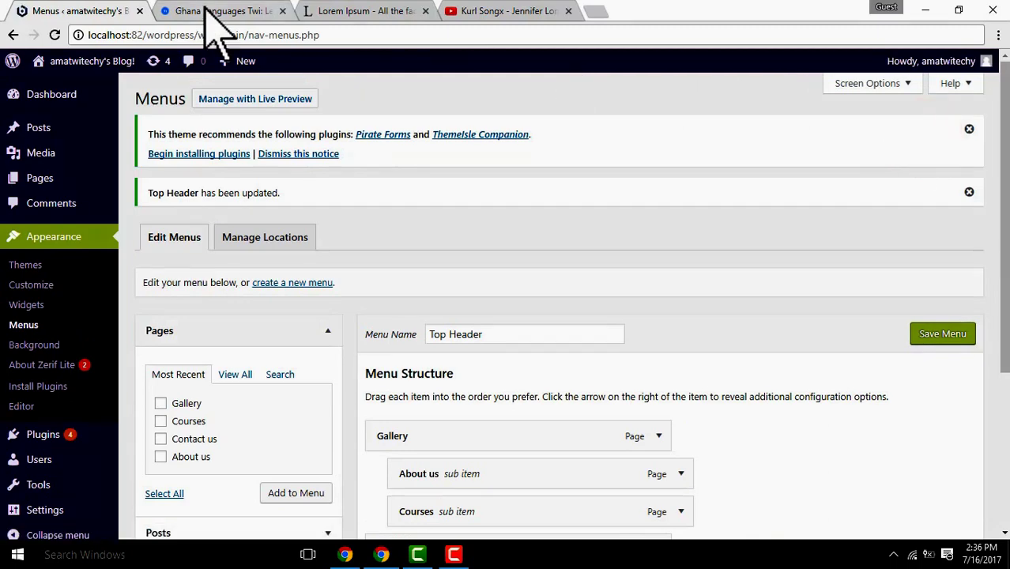
Scroll back to the top of the Menus page to reach the 'create a new menu' link.
mouse_move(93, 66)
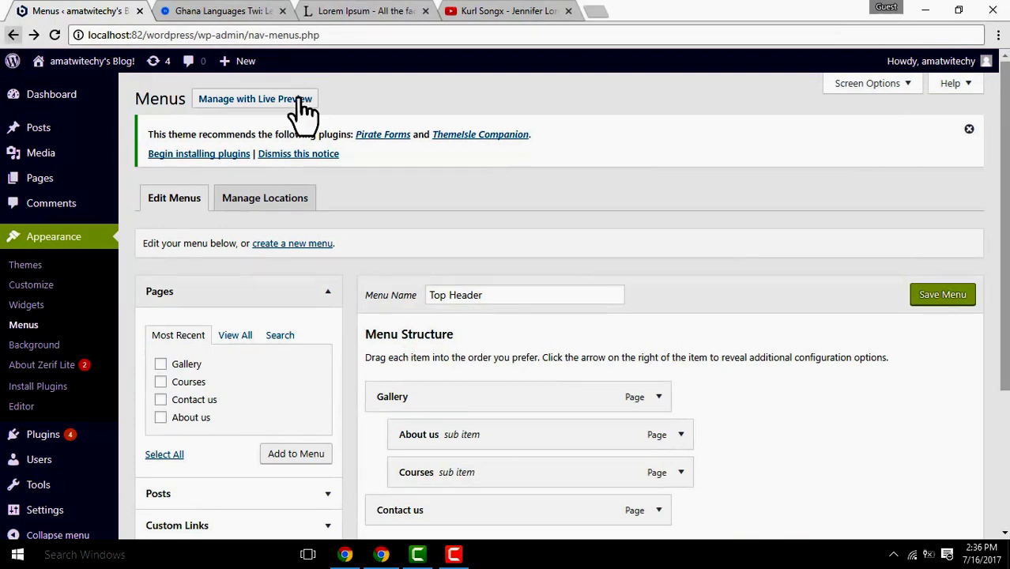
drag(1004, 213, 1000, 351)
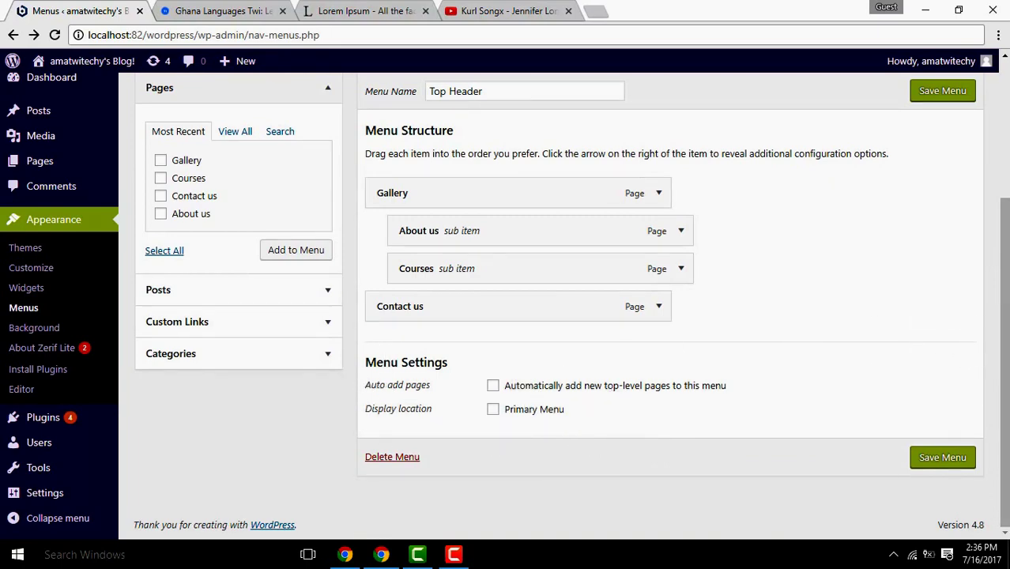
drag(1005, 360, 979, 146)
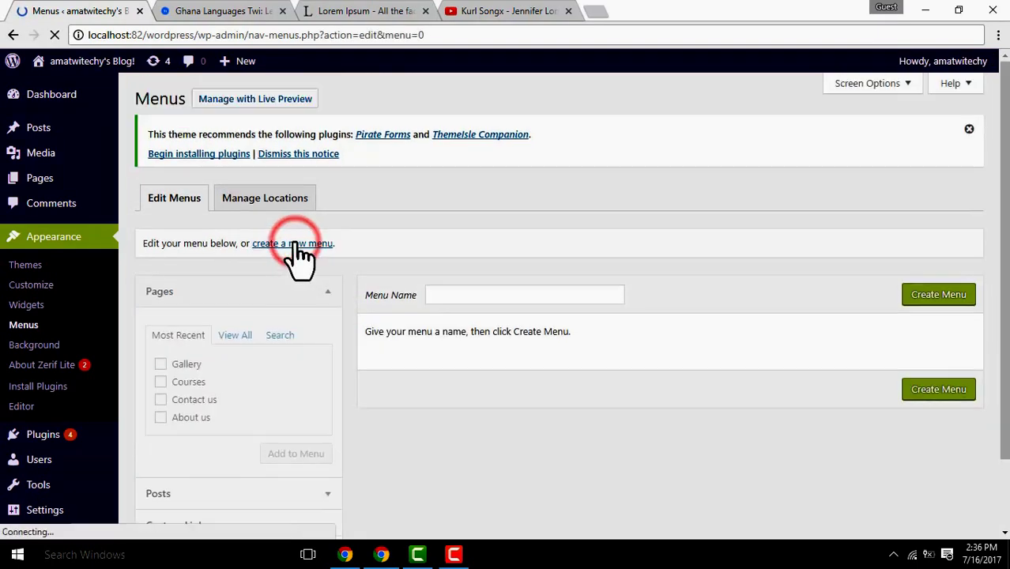
Create a menu named Footer containing the Contact us and About us pages, and save it.
click(485, 296)
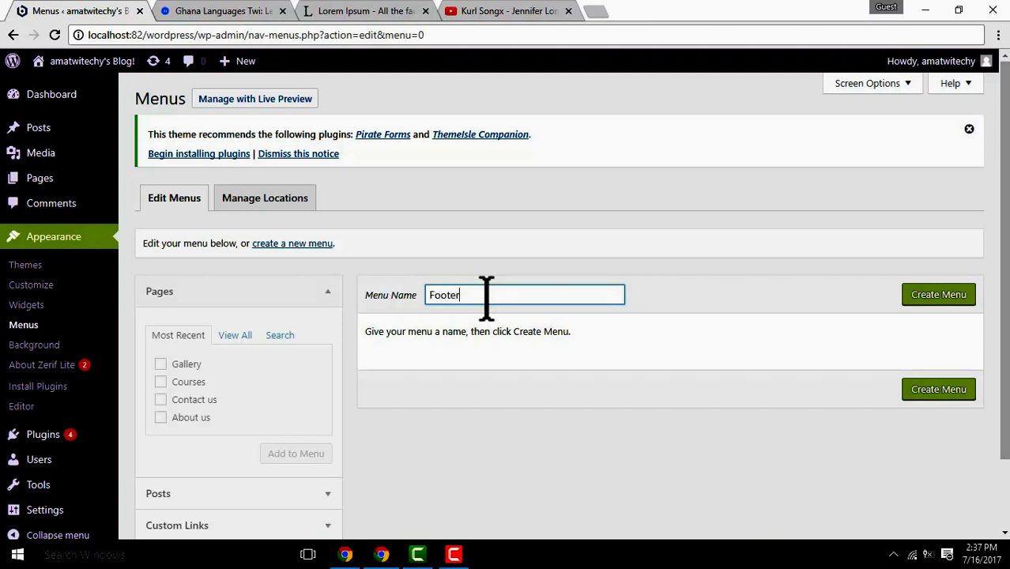
click(917, 303)
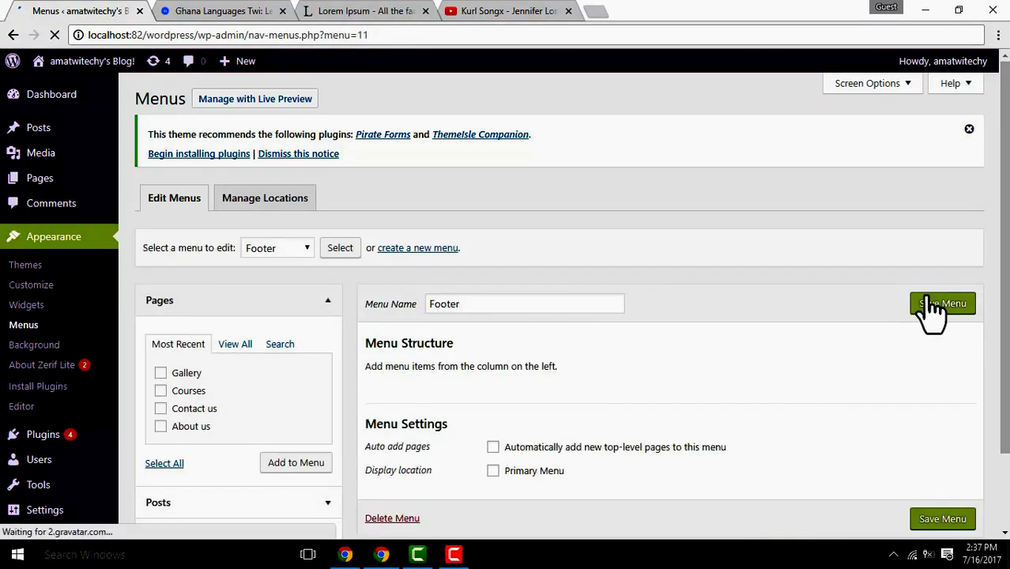
drag(1005, 275, 1004, 351)
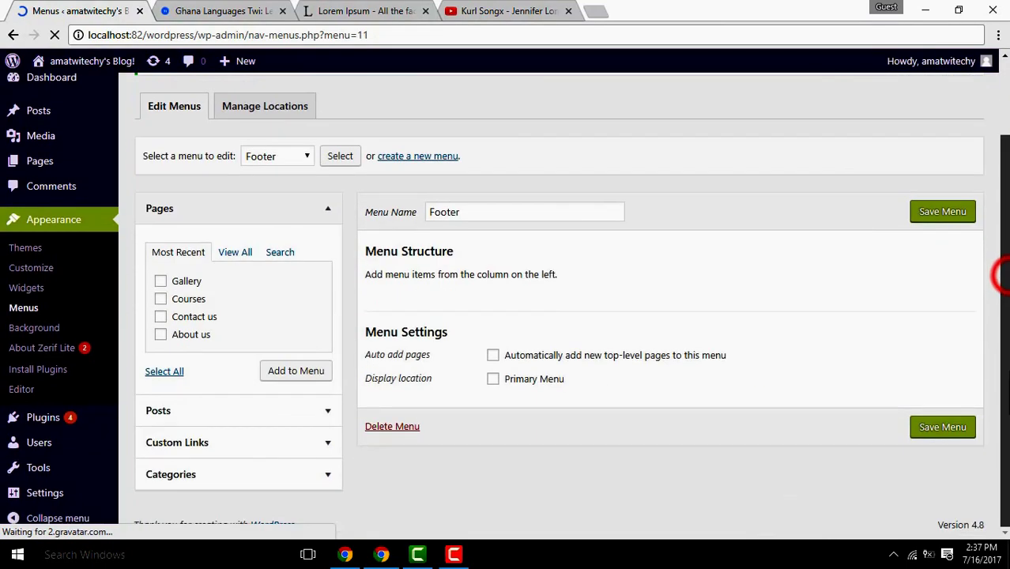
click(160, 316)
click(160, 334)
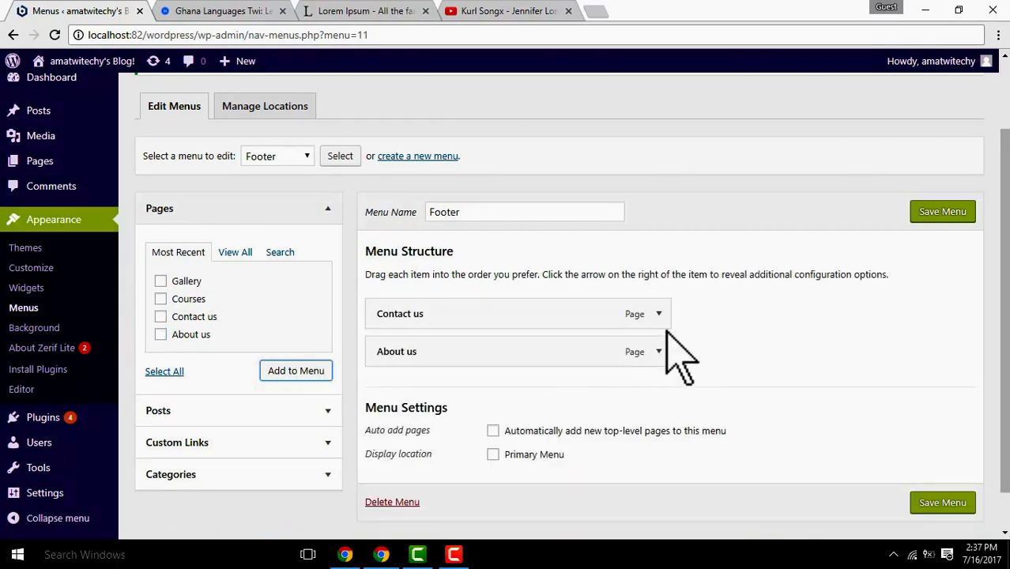
click(940, 214)
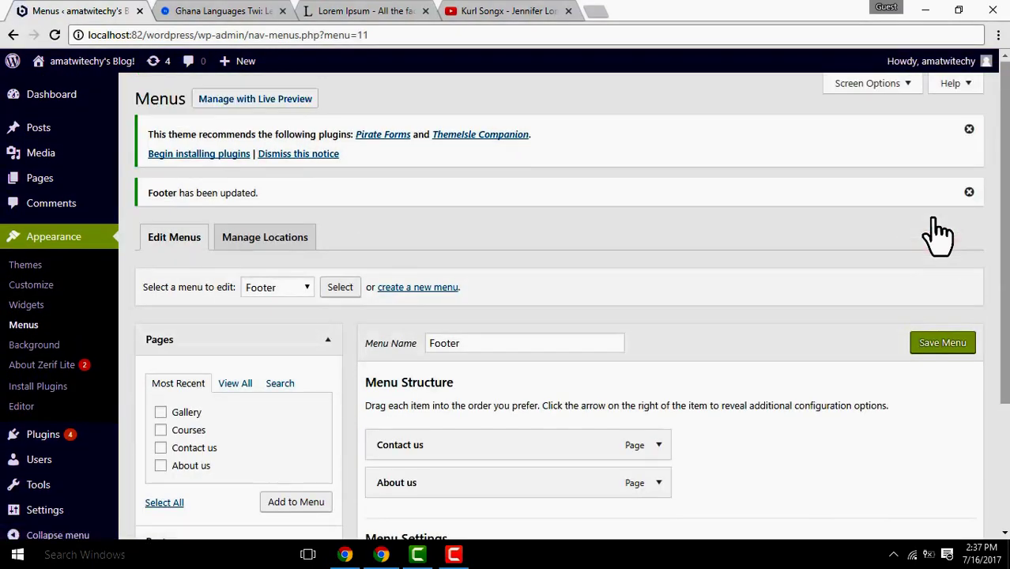
Scroll through the Twitechy site in its tab, then return to the blog's front page.
drag(1004, 127, 1003, 253)
scroll(193, 185, up, 5)
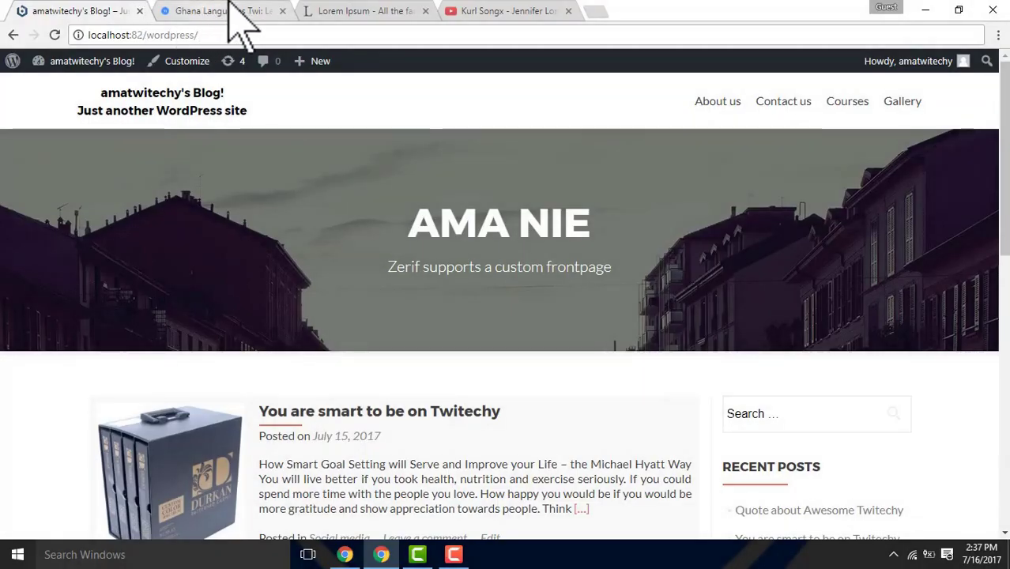
click(210, 10)
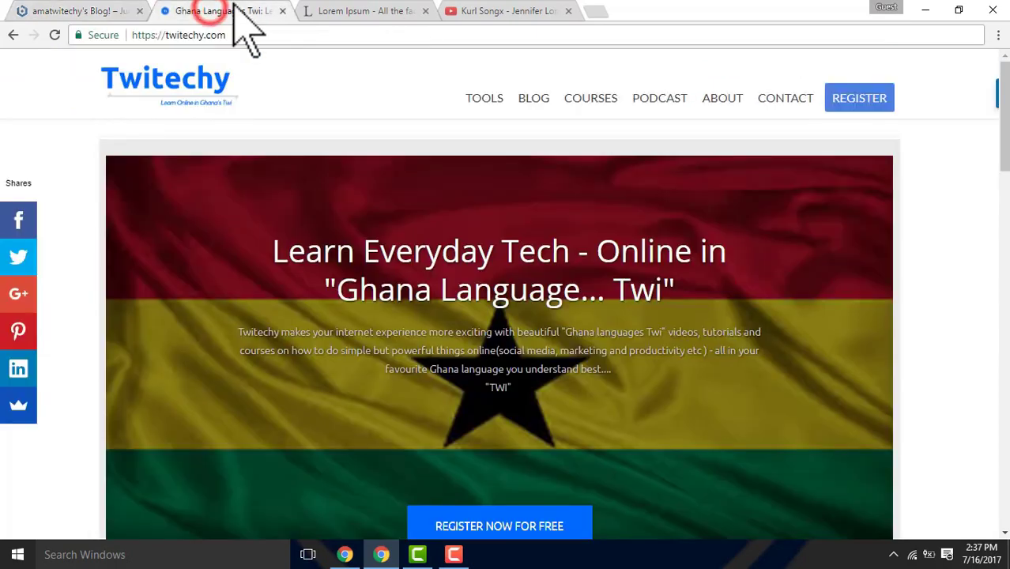
click(1003, 109)
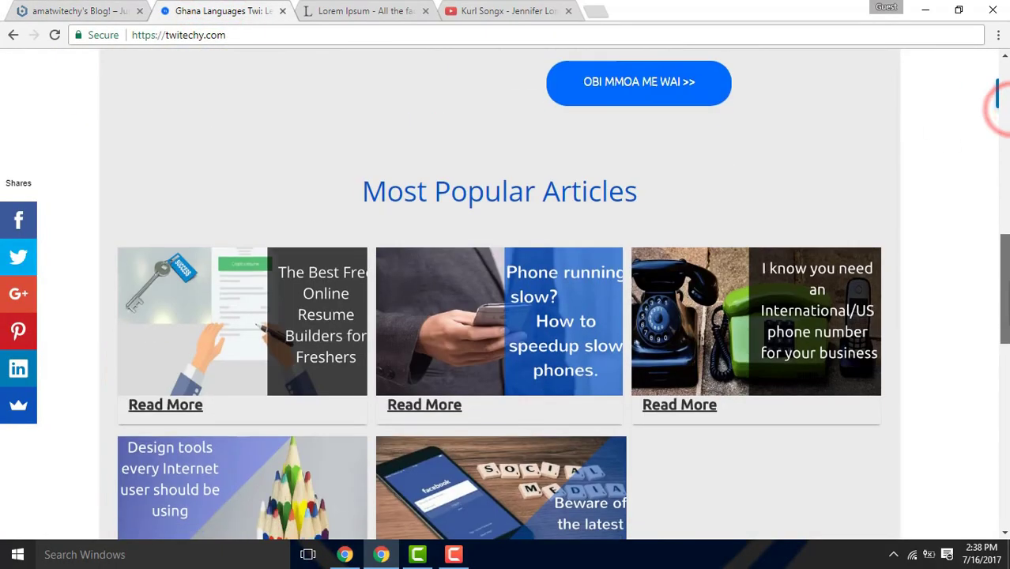
click(998, 282)
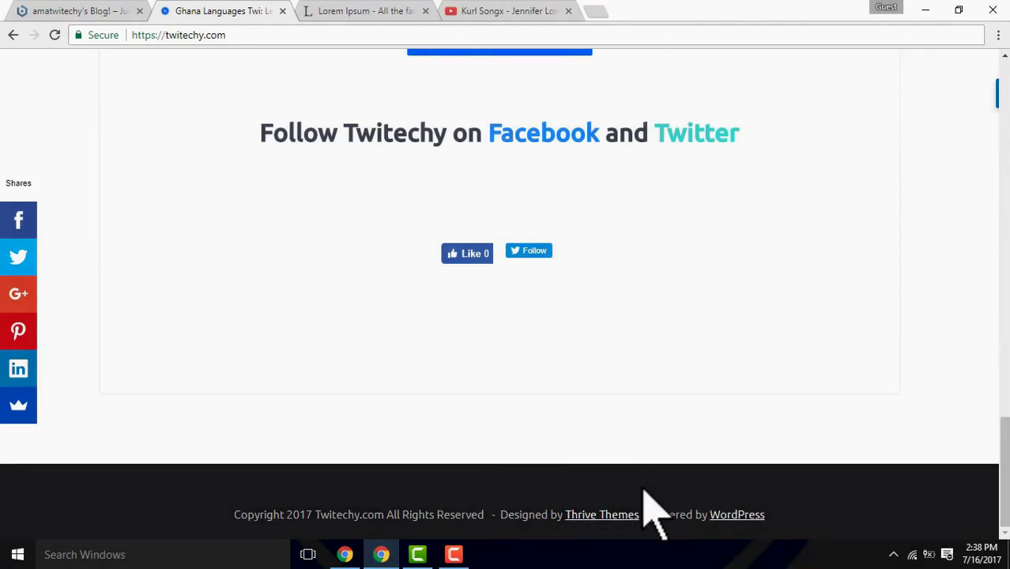
click(1002, 399)
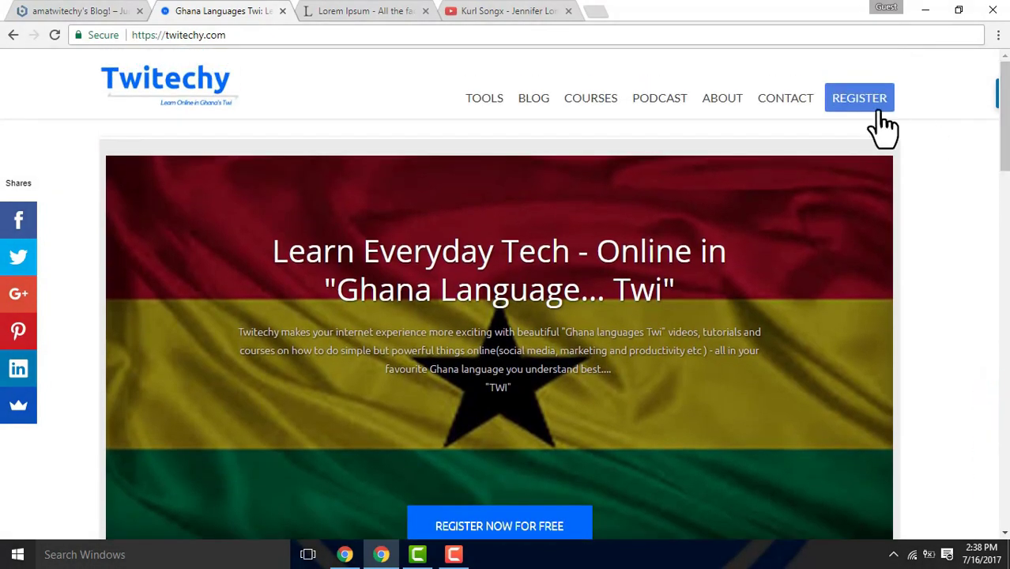
click(79, 10)
mouse_move(71, 67)
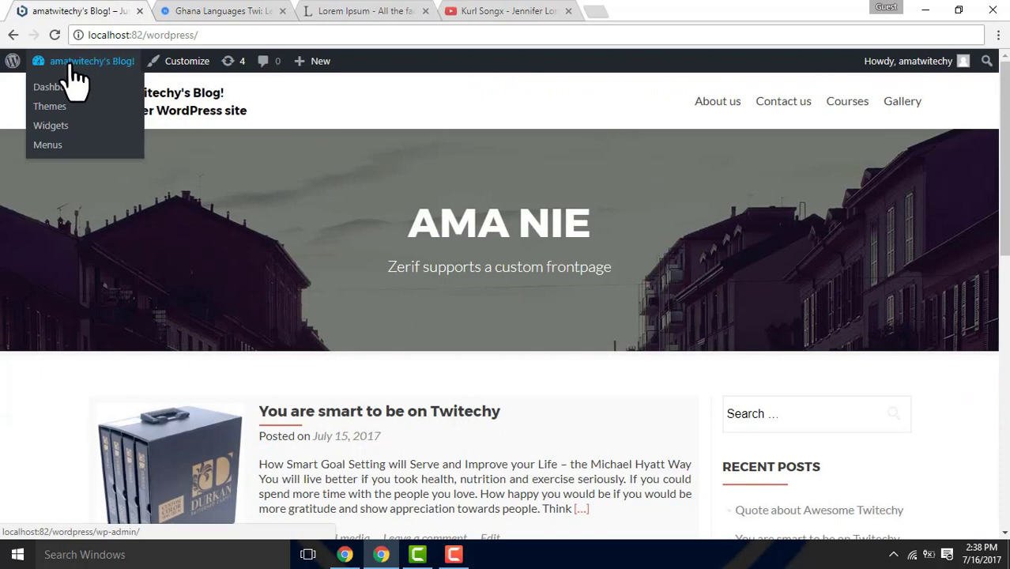
Open Menus from the admin bar, expand Posts, and choose Top Header in the menu selector.
click(47, 145)
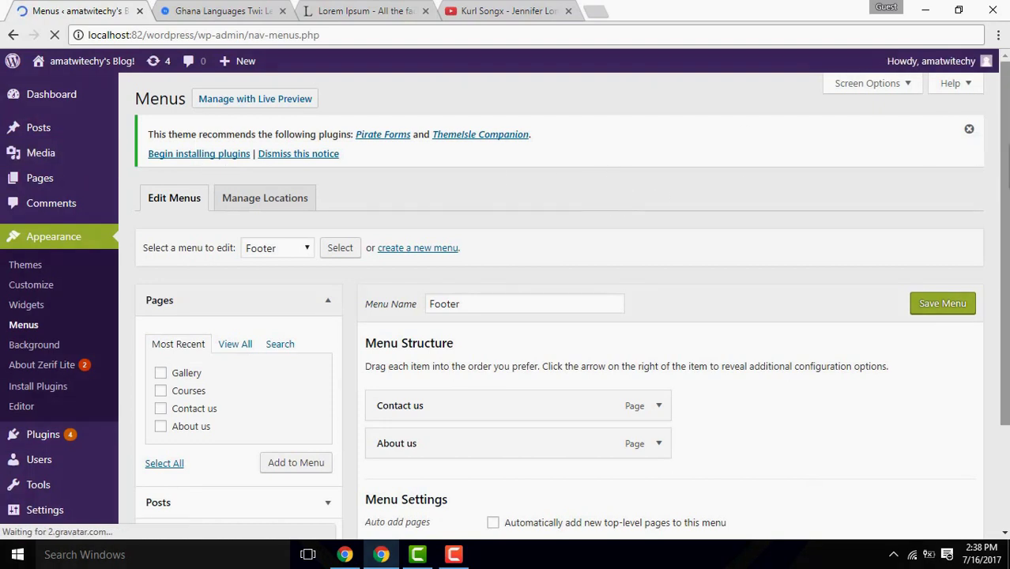
scroll(553, 316, down, 3)
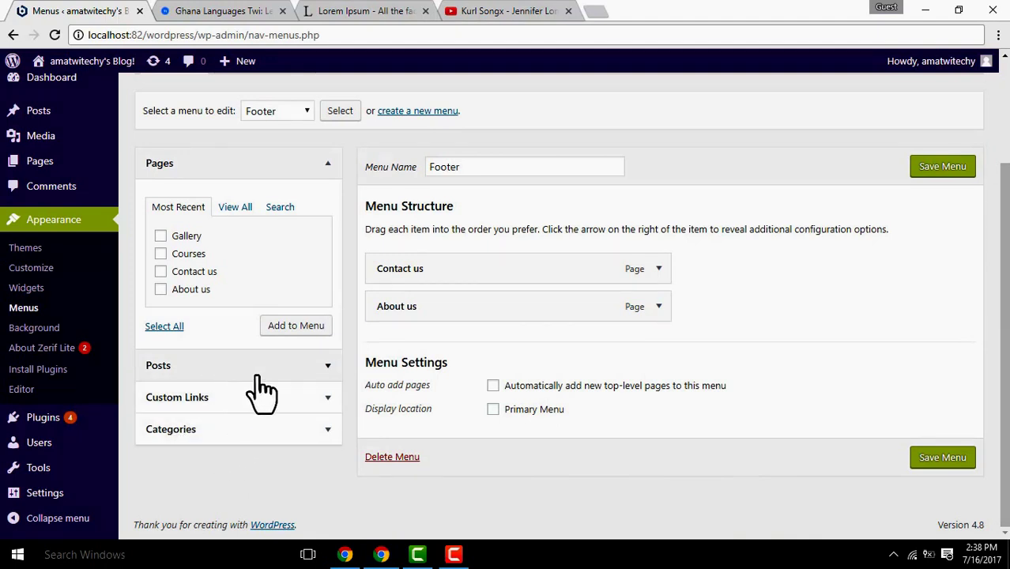
click(329, 365)
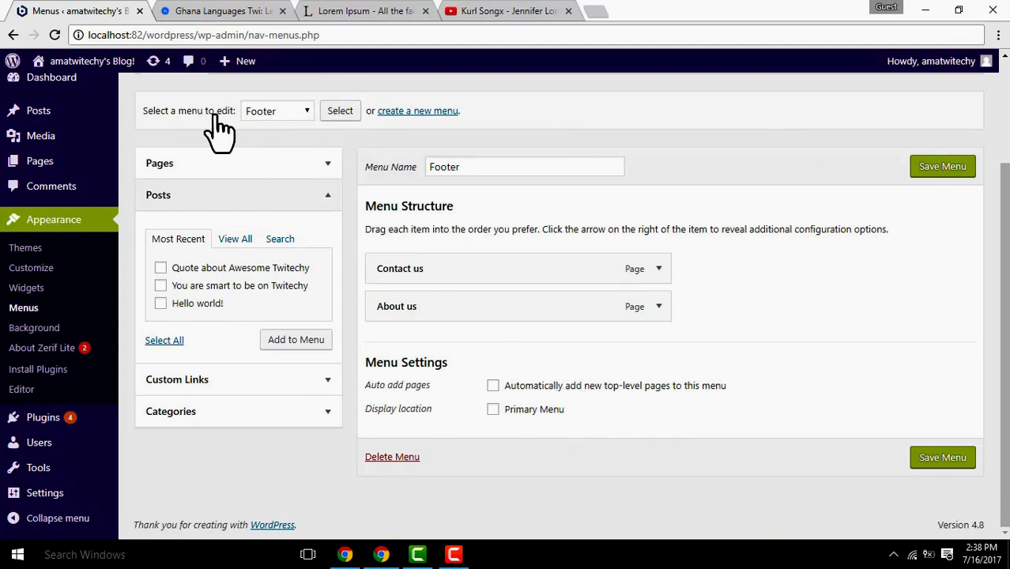
click(303, 111)
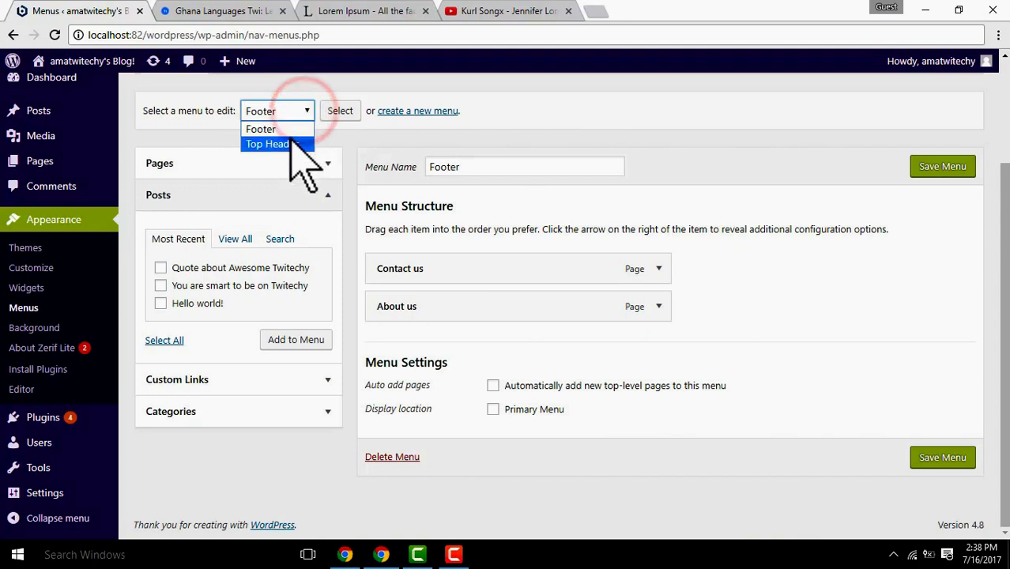
click(289, 144)
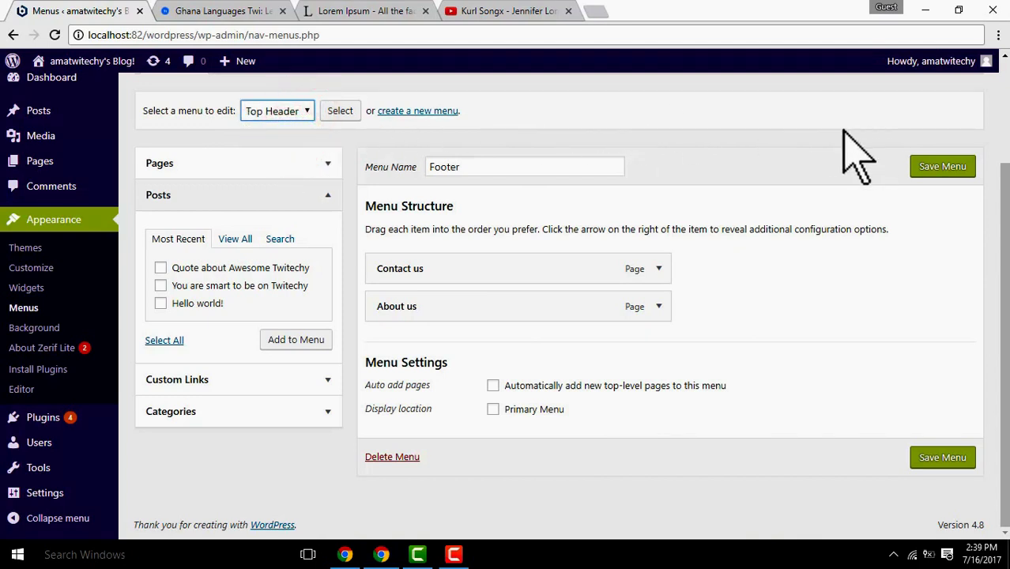
click(670, 128)
Load Top Header, tick the Primary Menu display location, and save the menu.
click(338, 113)
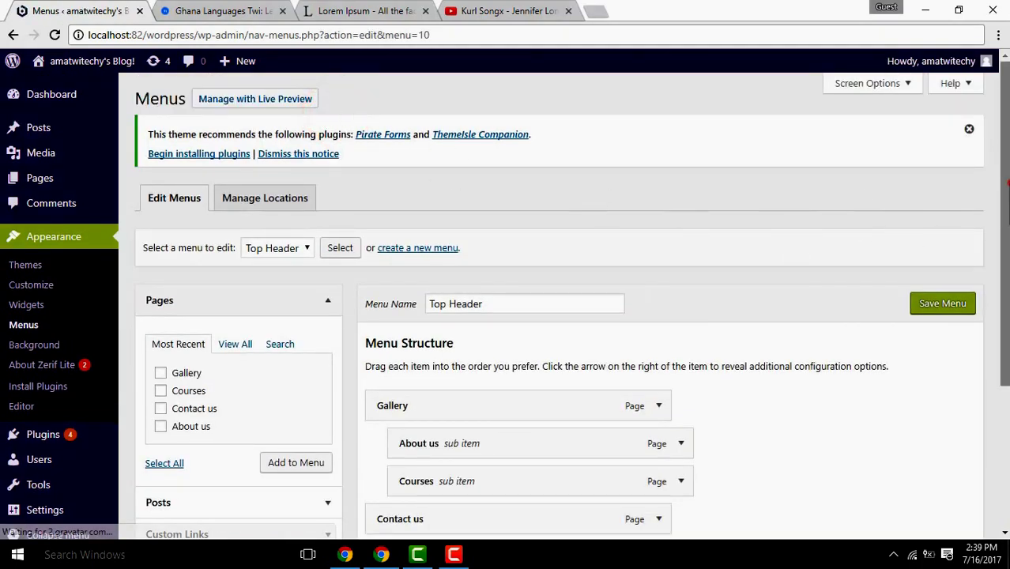
scroll(999, 183, down, 3)
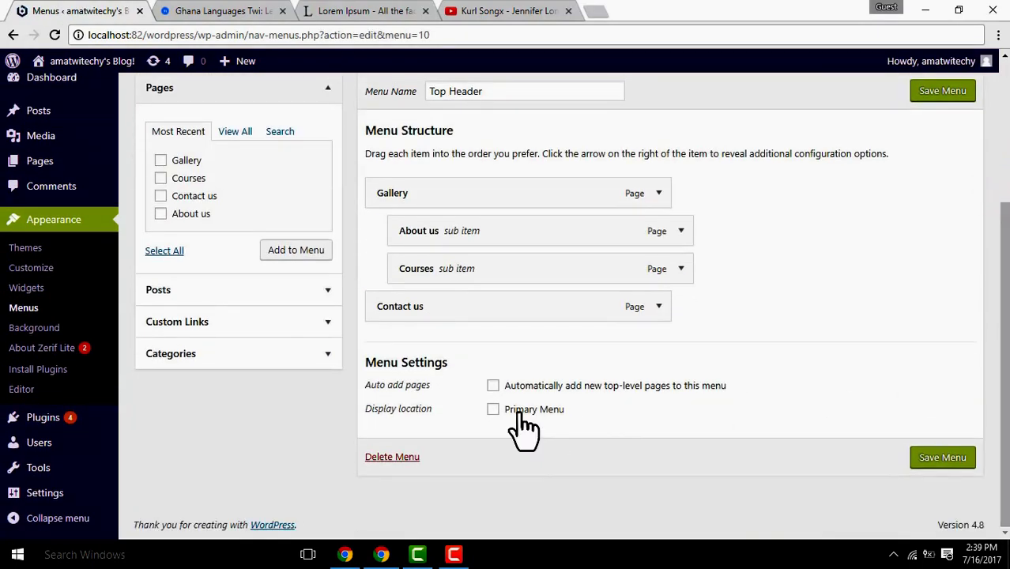
click(519, 411)
click(923, 460)
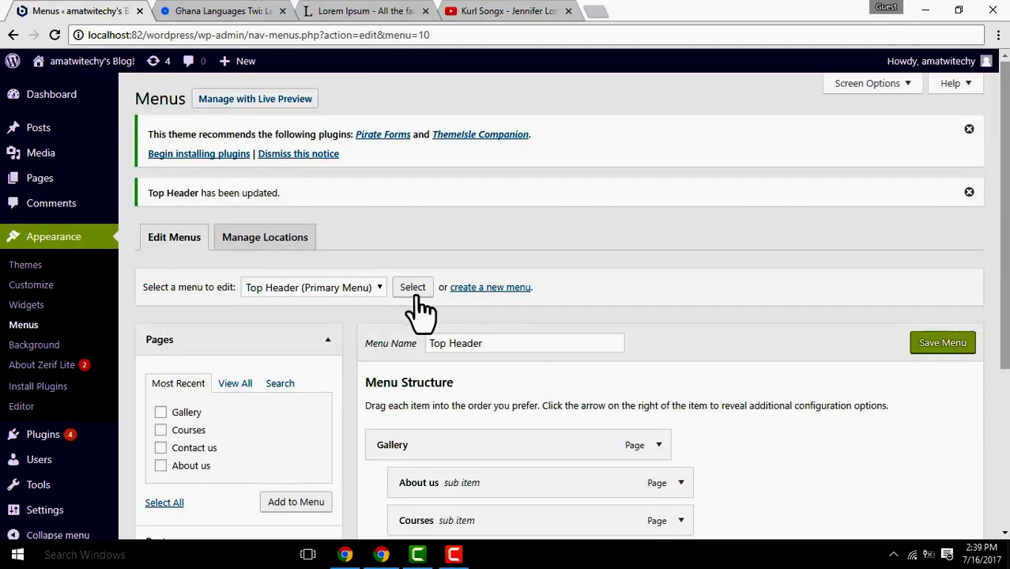
Open the Manage Locations tab to confirm Top Header fills the Primary Menu location.
click(266, 239)
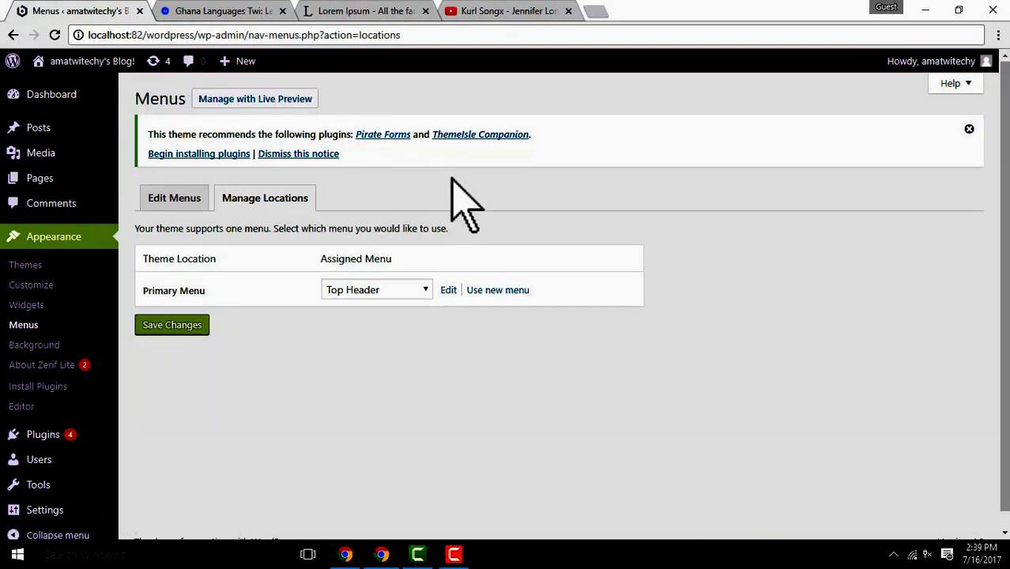
mouse_move(83, 65)
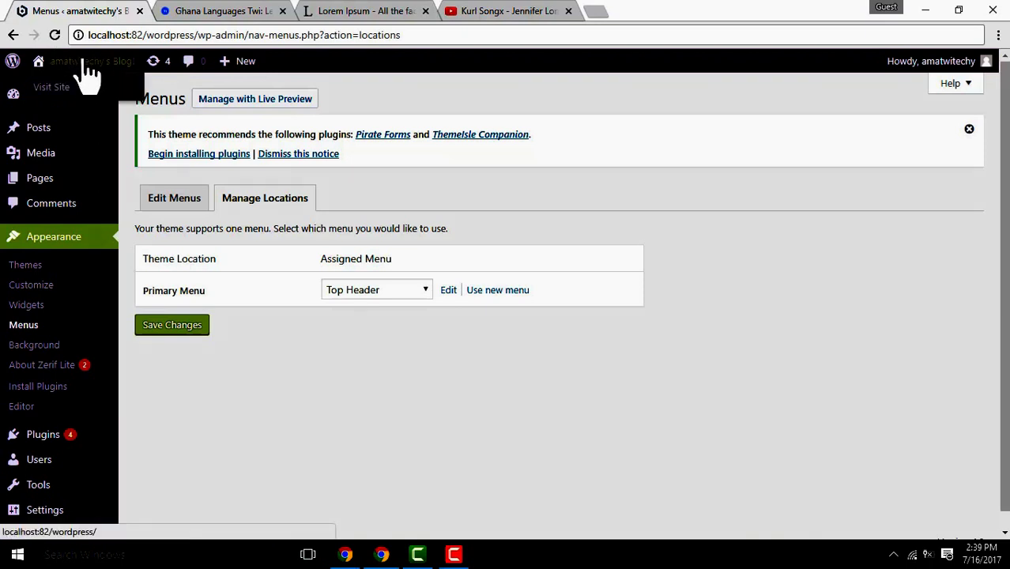